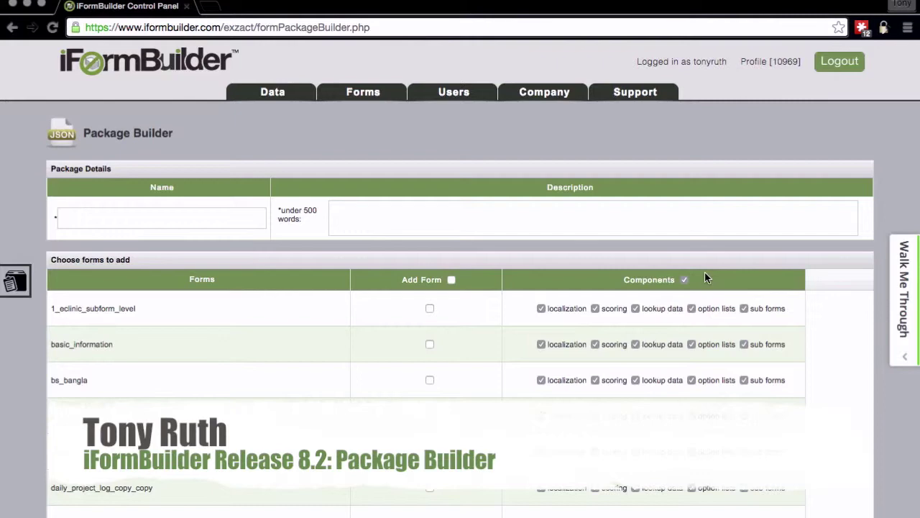
Step: Name the package 'New Estimate' with the description 'Estimate forms for flooring'
mouse_move(397, 95)
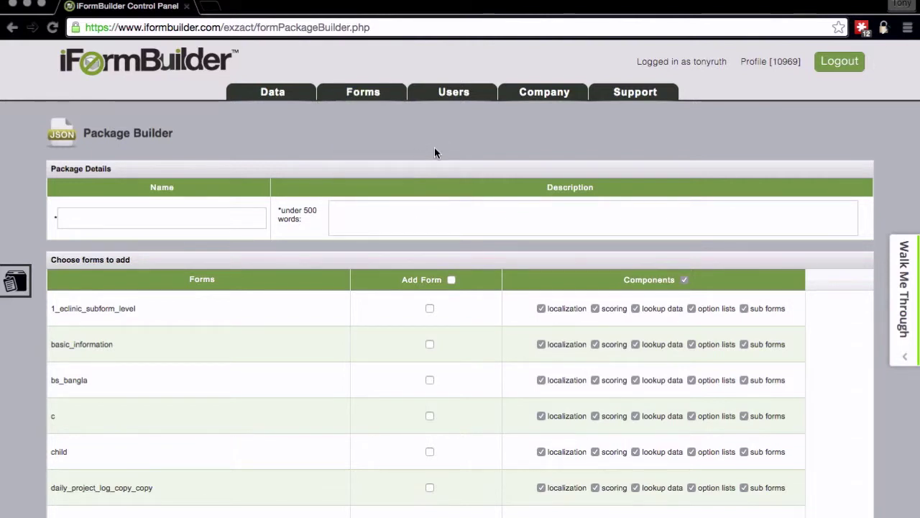
click(168, 221)
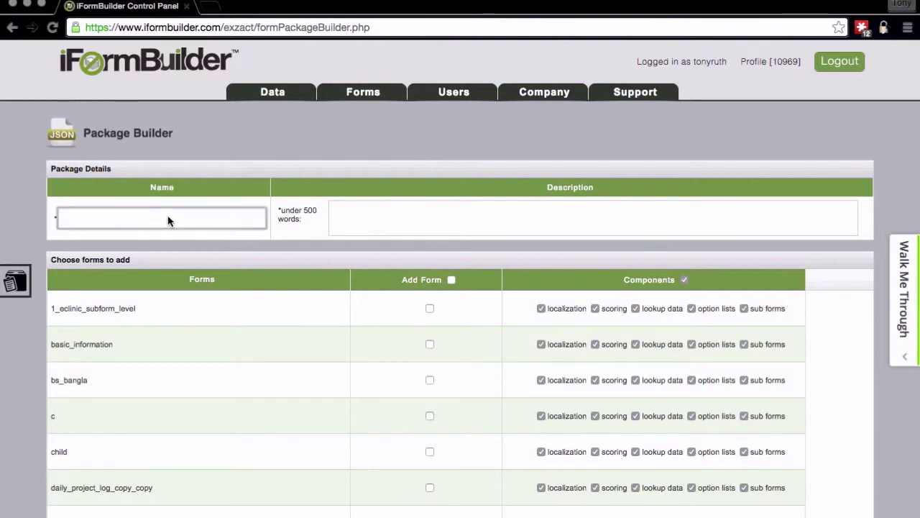
text(New Estimate)
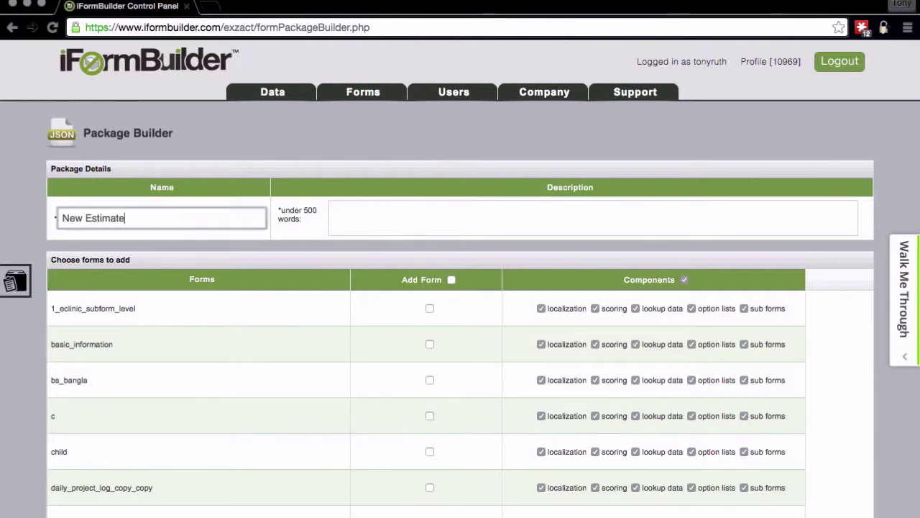
click(341, 218)
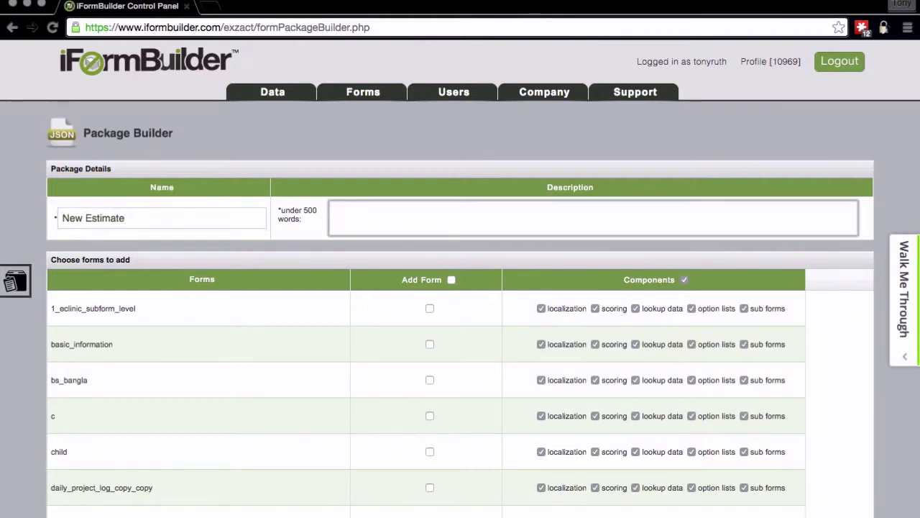
text(Estimate forms )
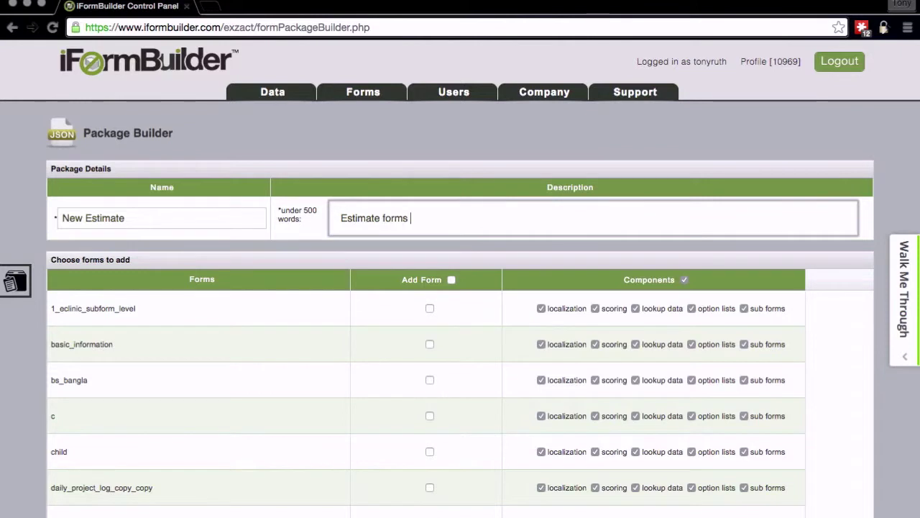
text(for flooring)
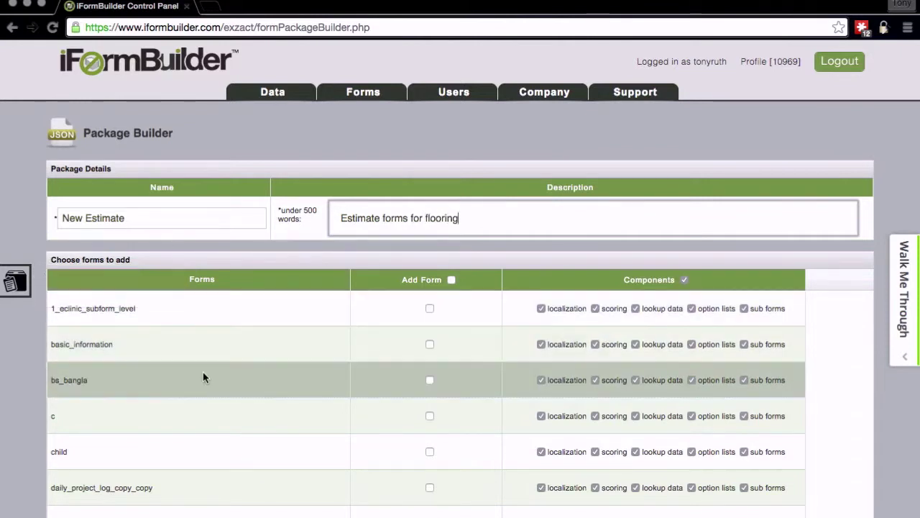
Step: Scroll the 'Choose forms to add' table down to the new_job_estimate row
scroll(203, 371, down, 2)
scroll(203, 371, down, 3)
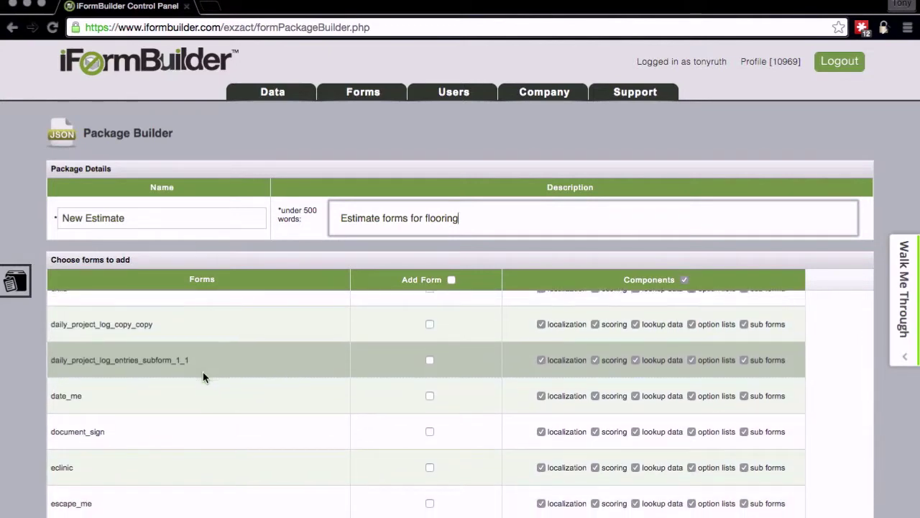
scroll(203, 371, down, 5)
scroll(203, 371, down, 2)
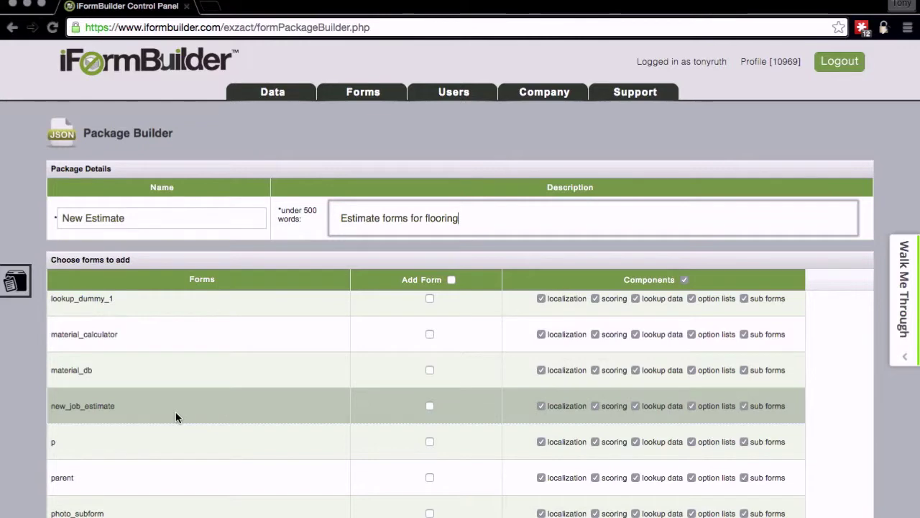
Step: Add new_job_estimate, with its calculator sub forms, and create the New Estimate package
click(429, 406)
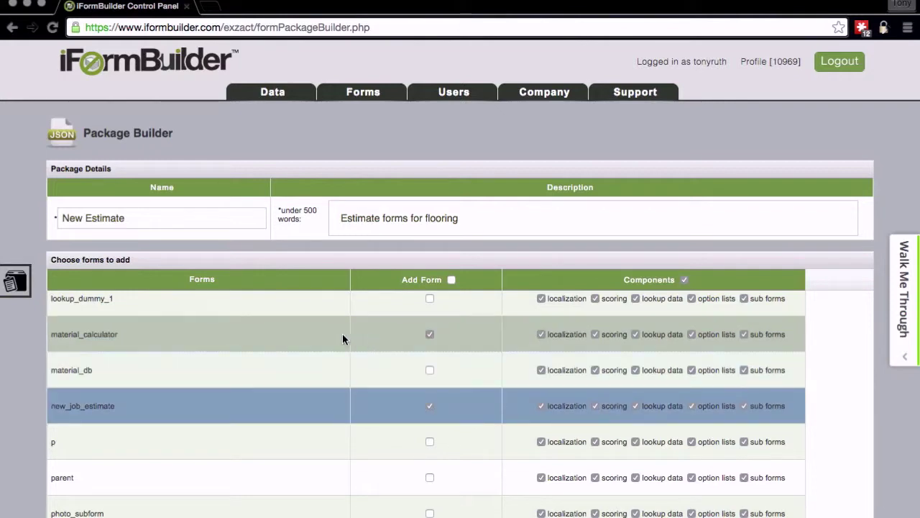
mouse_move(22, 282)
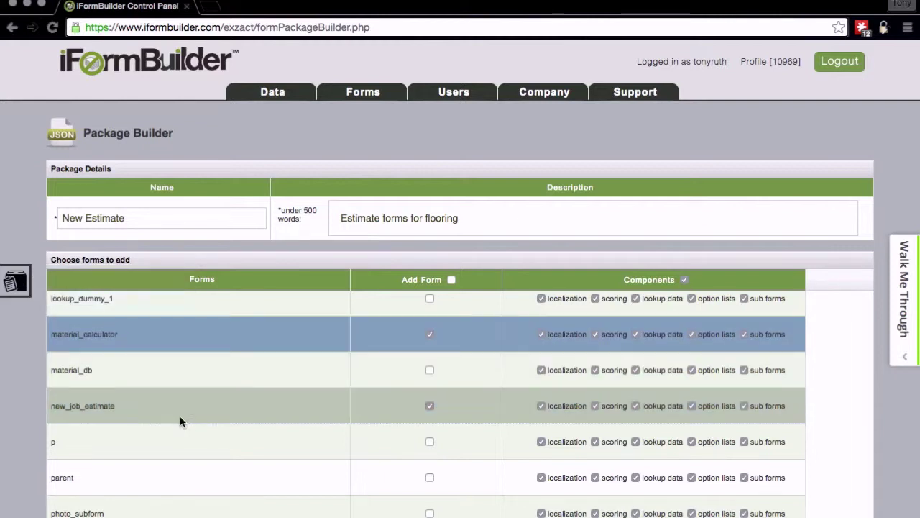
scroll(180, 417, down, 2)
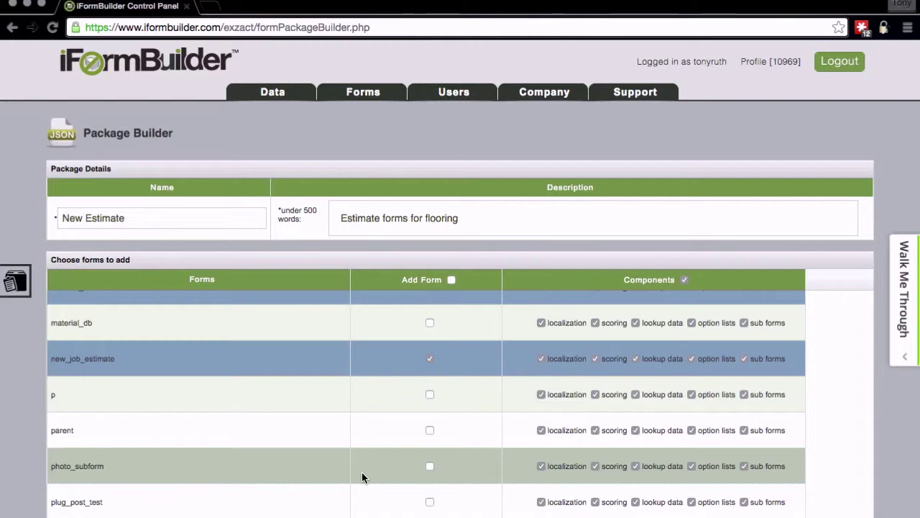
scroll(31, 423, down, 3)
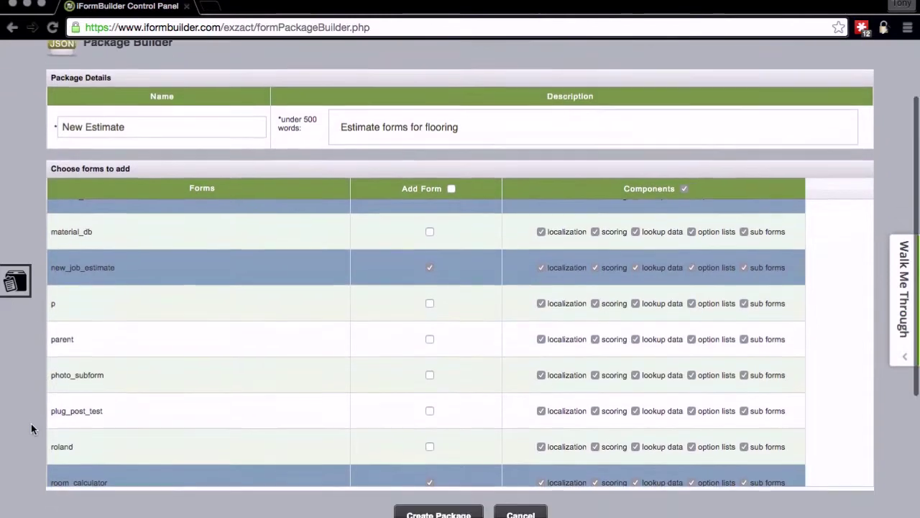
scroll(31, 424, down, 2)
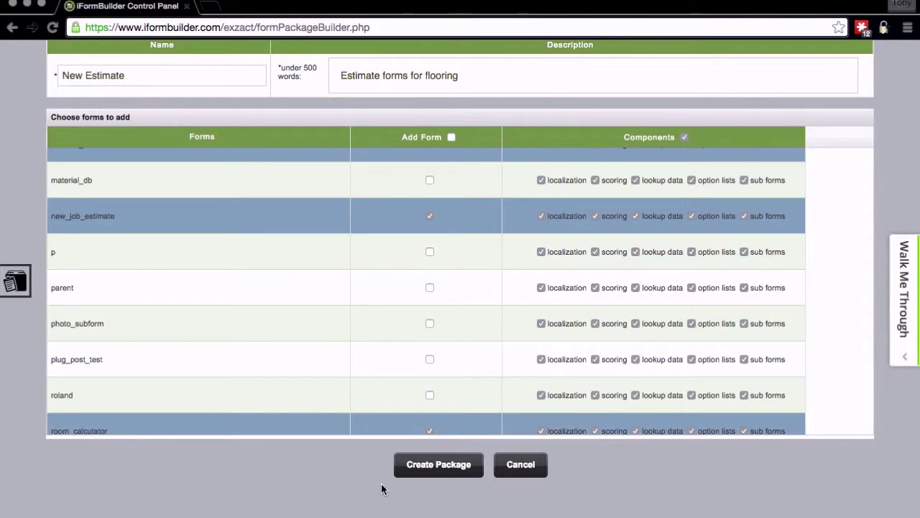
click(426, 470)
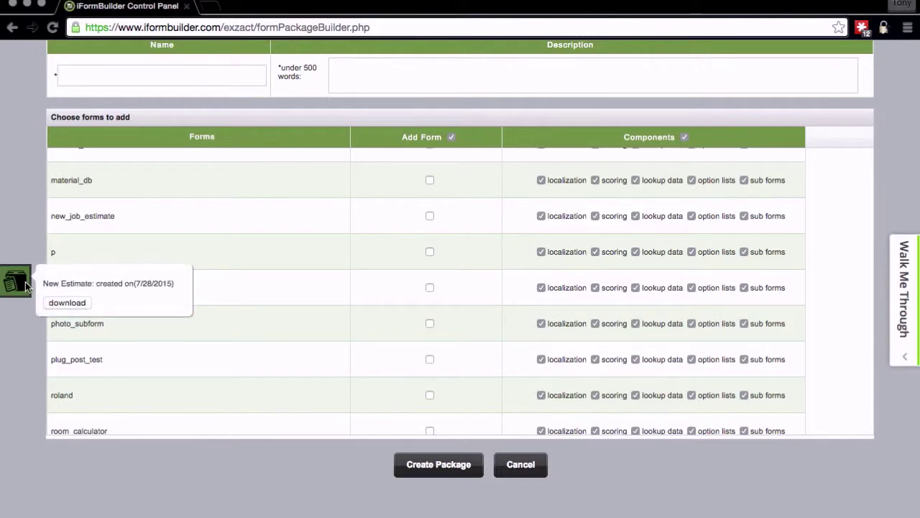
click(60, 303)
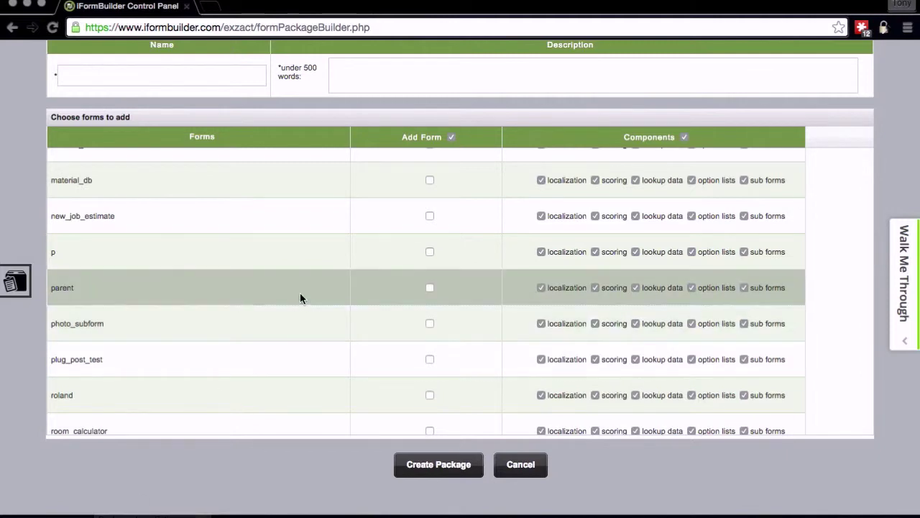
scroll(299, 293, up, 10)
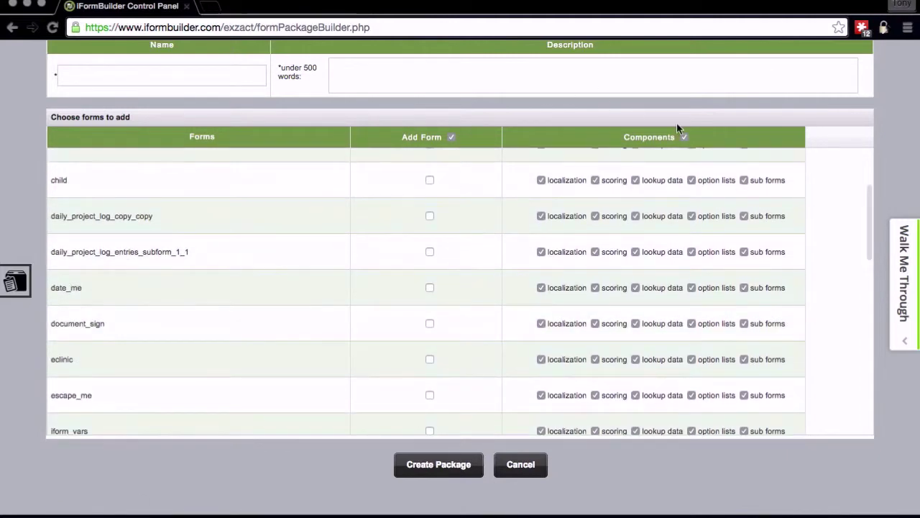
scroll(676, 122, up, 3)
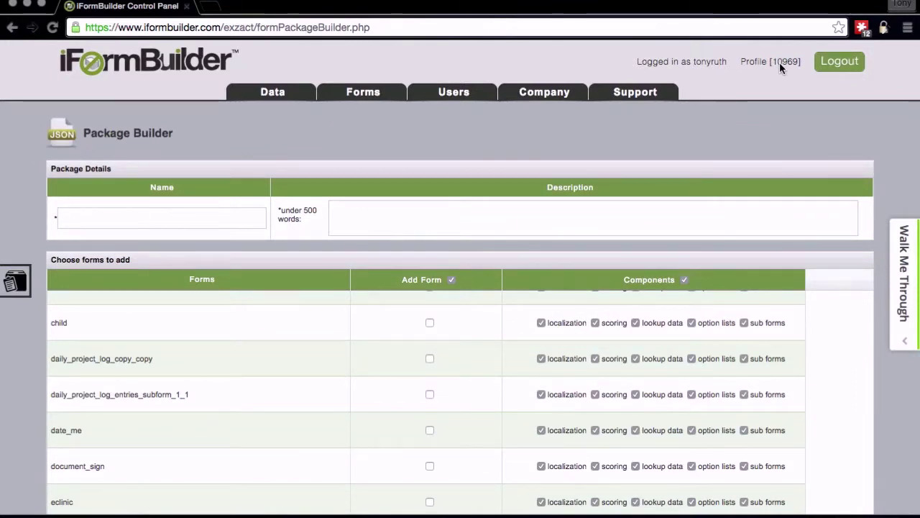
Step: Import Package_New Estimate.json into the other profile, with Keep Both for forms and option lists
key(super+Tab)
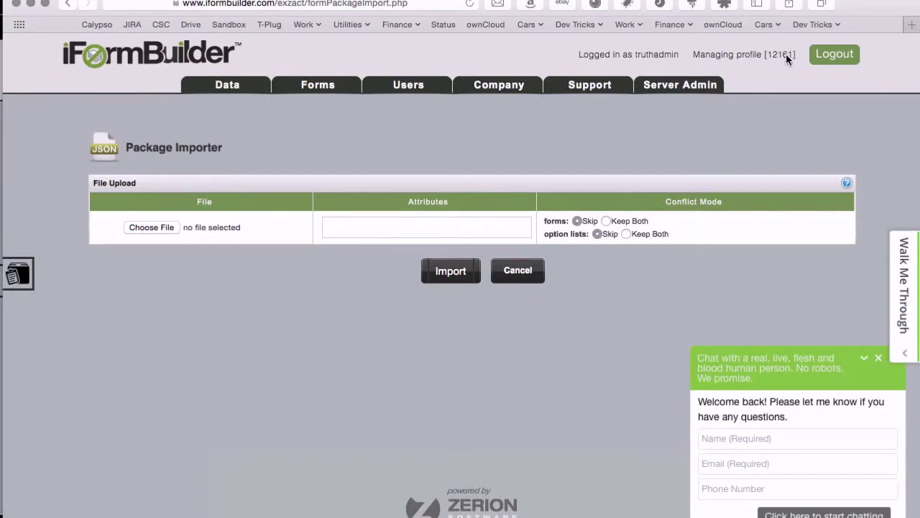
click(135, 227)
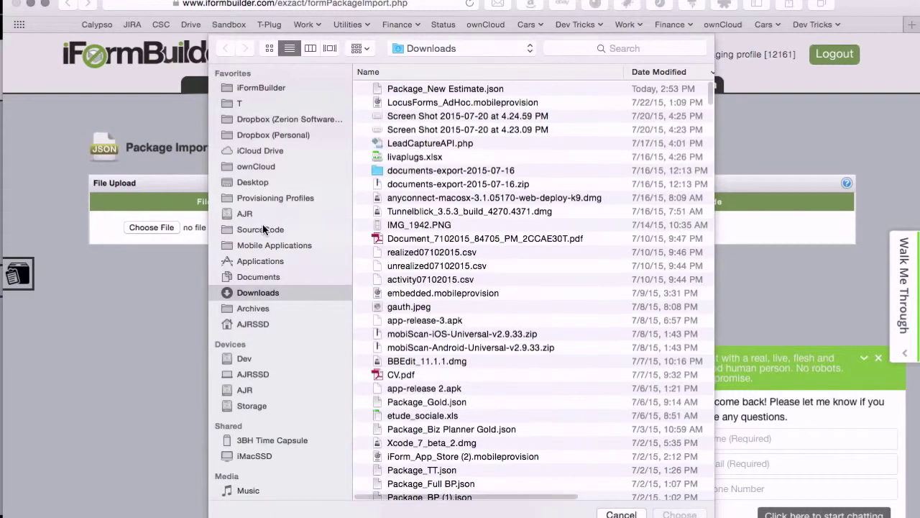
double_click(440, 89)
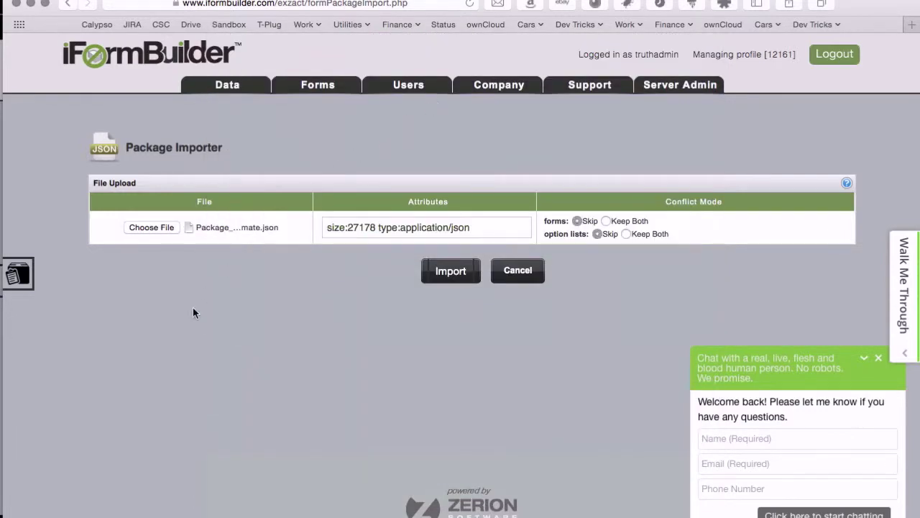
click(607, 221)
click(629, 232)
click(440, 278)
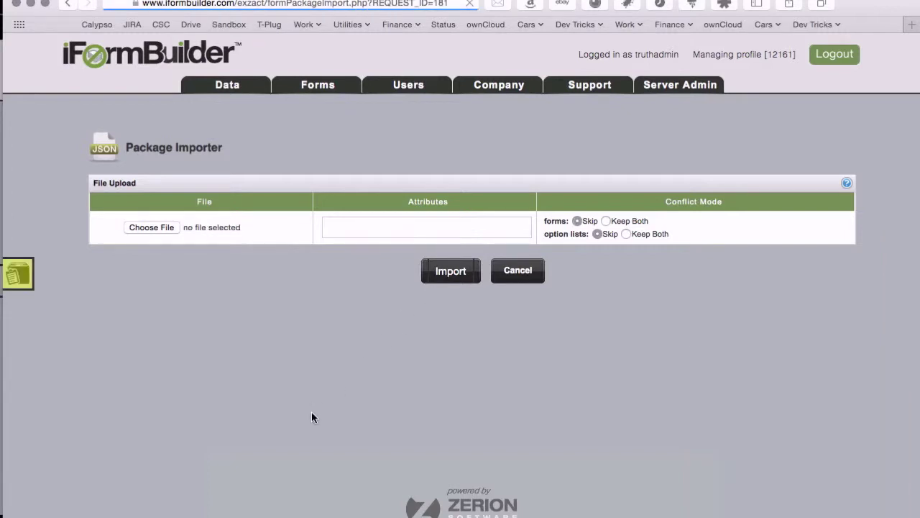
Step: Dismiss the live chat box and wait until the import completes without errors
mouse_move(21, 279)
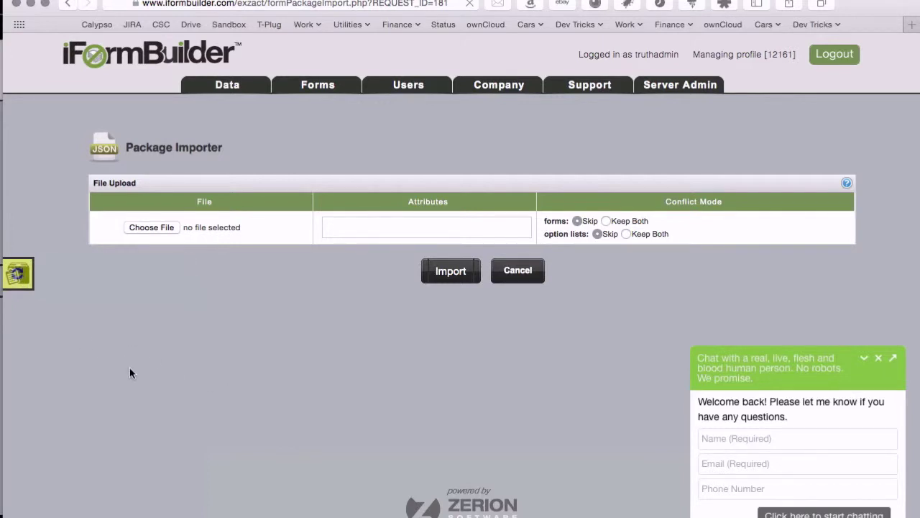
click(878, 357)
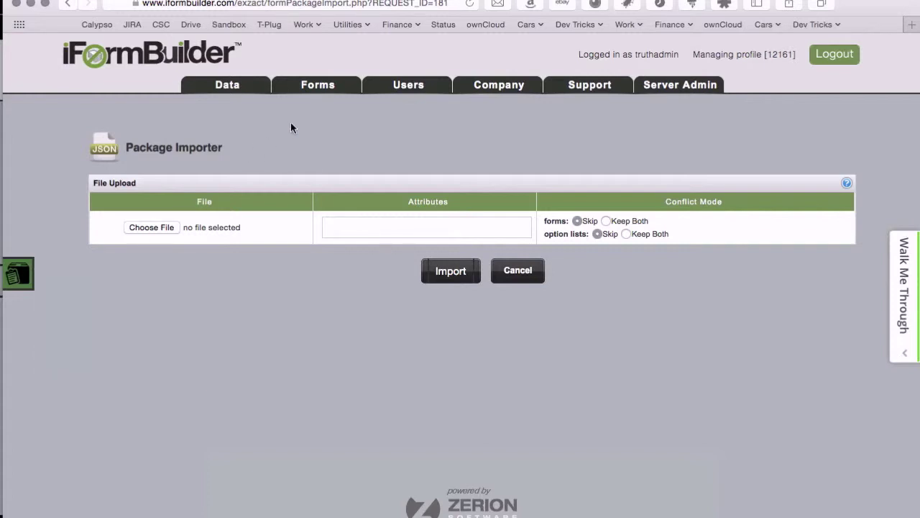
mouse_move(304, 87)
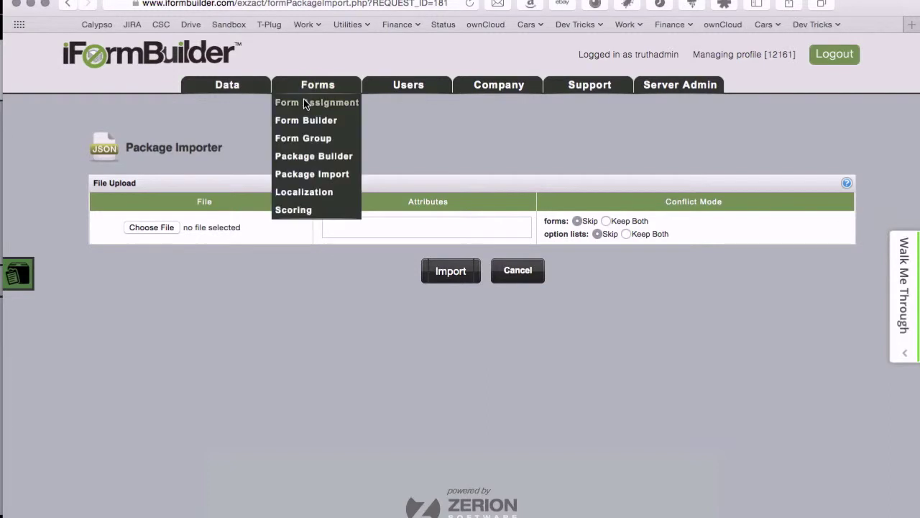
Step: Search Form Assignment for 'estimate' and open the new_job_estimate form's user assignments
click(303, 102)
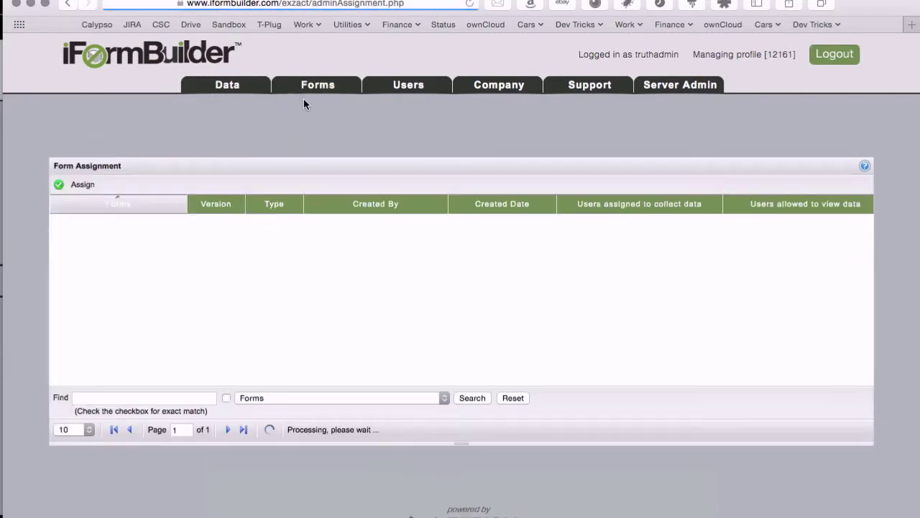
click(164, 399)
text(n)
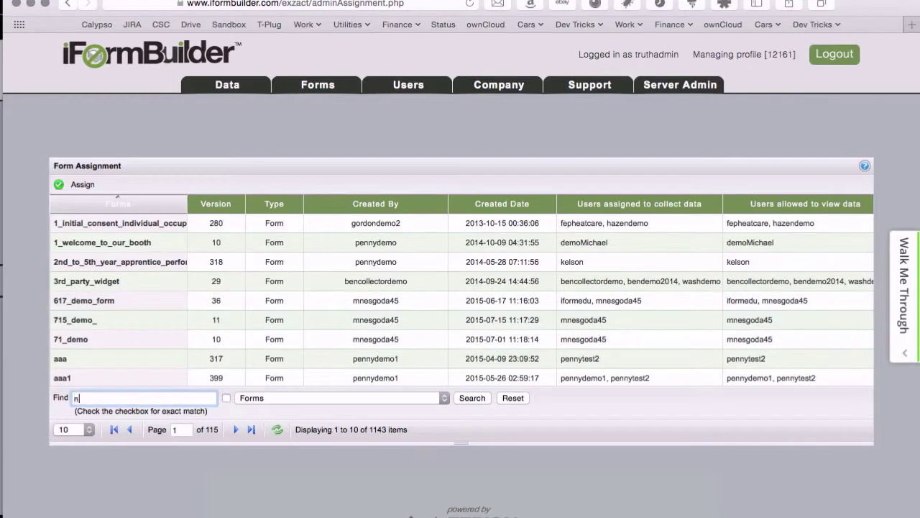
text(ew)
key(Return)
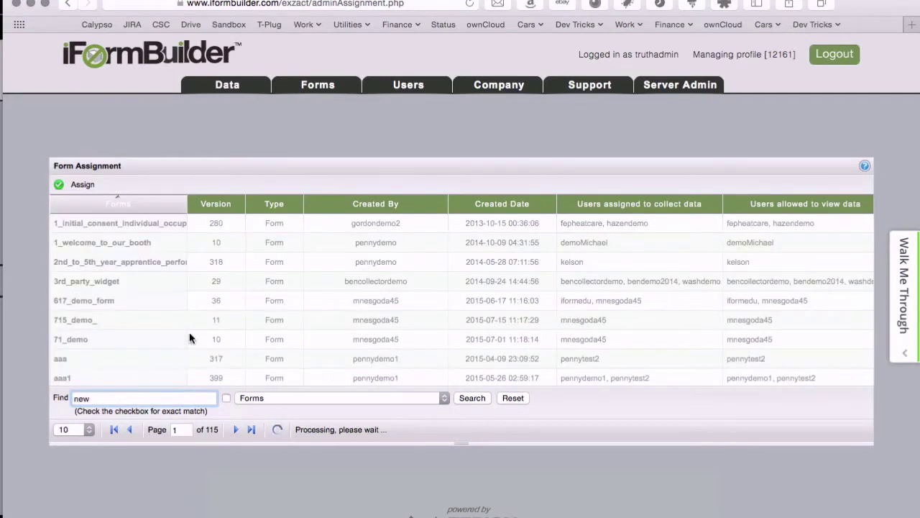
key(BackSpace)
key(BackSpace)
key(BackSpace)
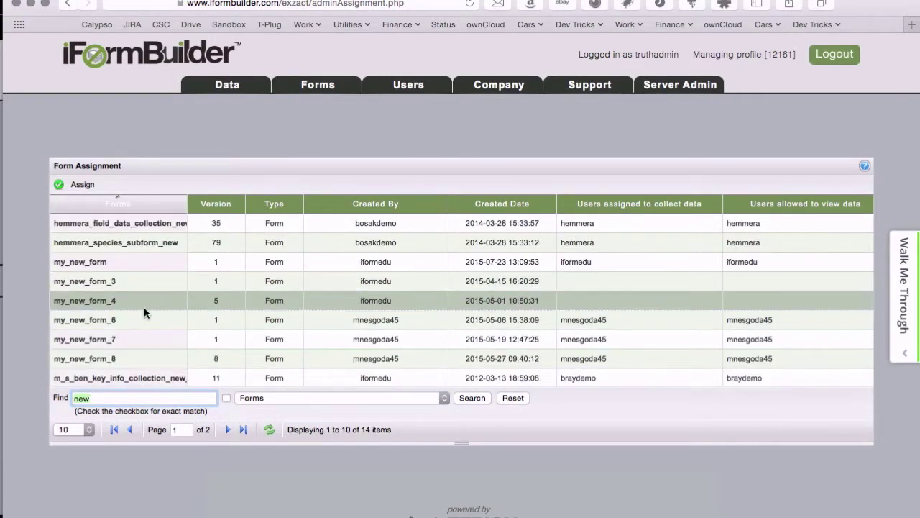
text(estimate)
key(Return)
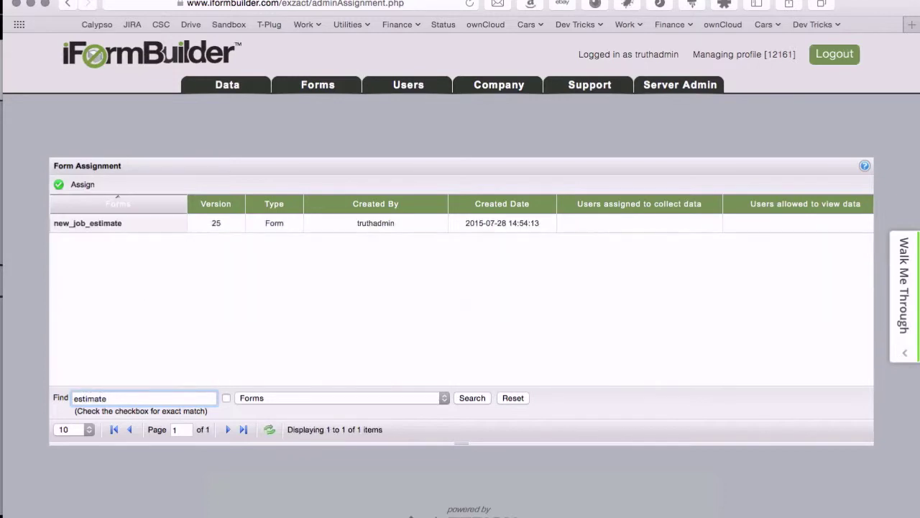
click(140, 229)
click(83, 185)
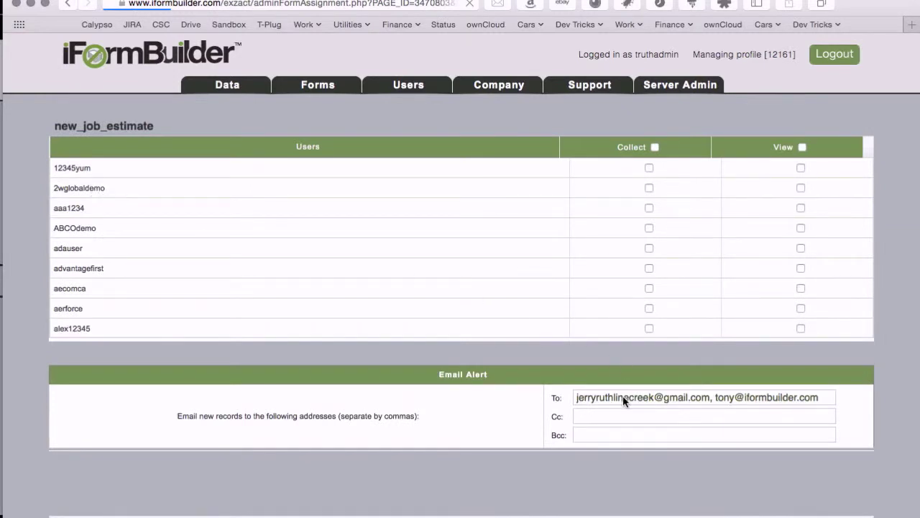
scroll(496, 470, down, 5)
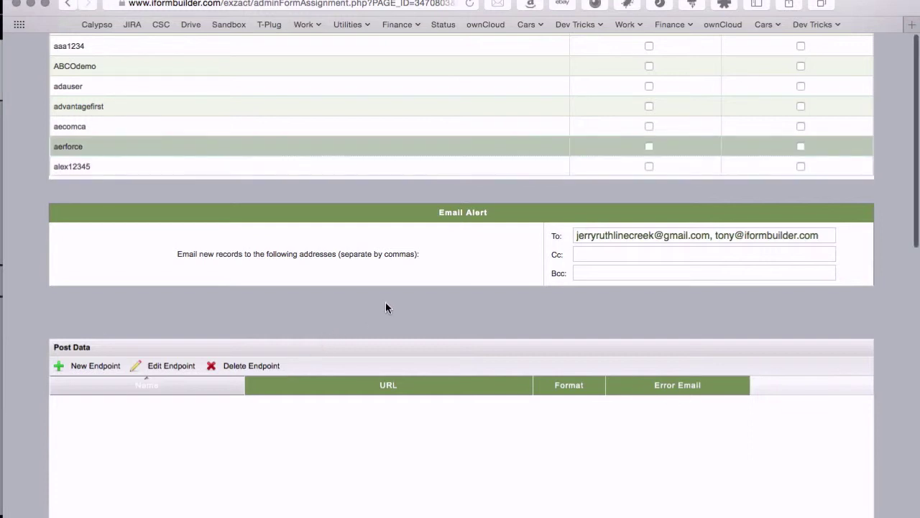
scroll(386, 302, up, 1)
scroll(386, 302, down, 3)
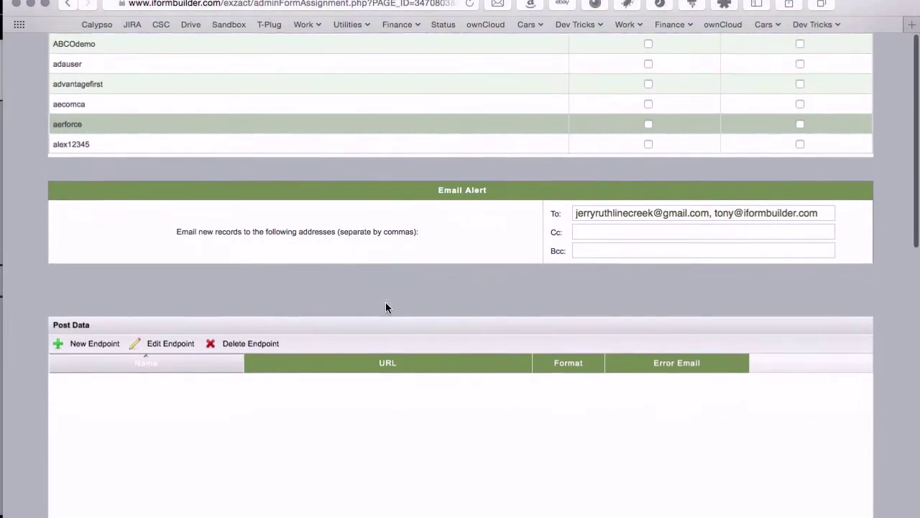